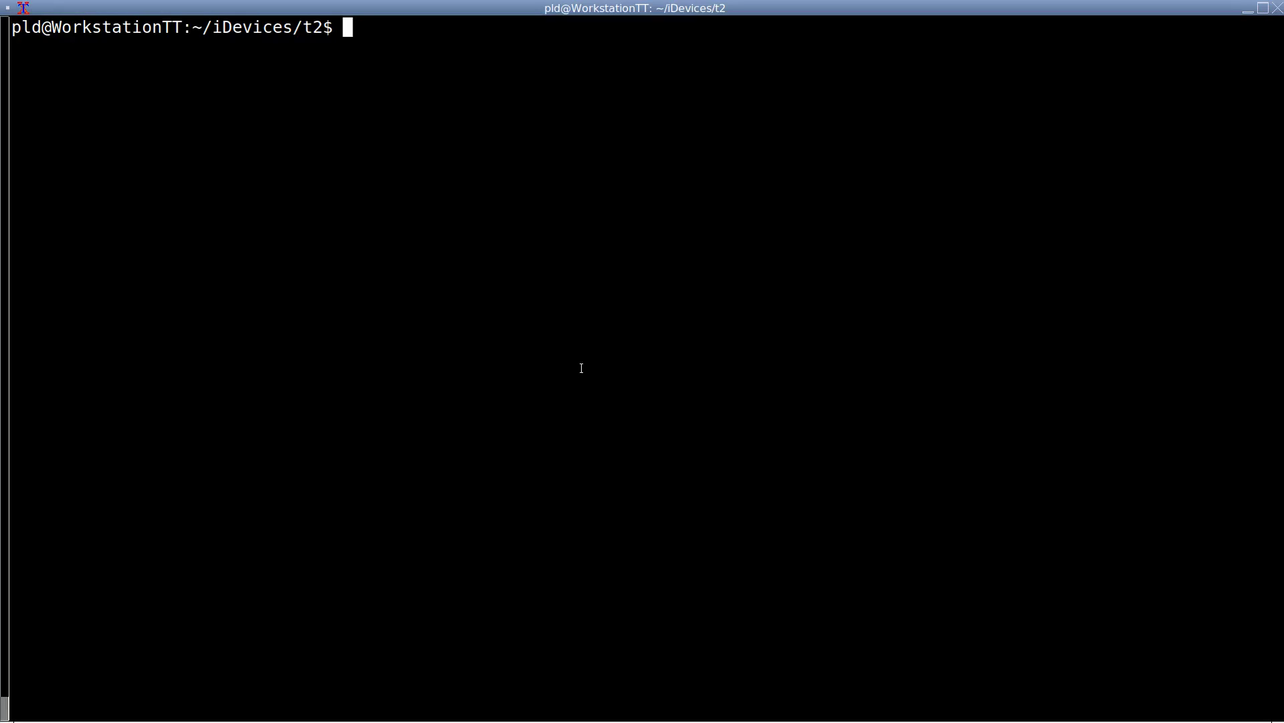
Step: Review recover.sh in vim: its retry loop, idevicebackup2 backup command and exit-code check
text(vim recover.sh)
key(Return)
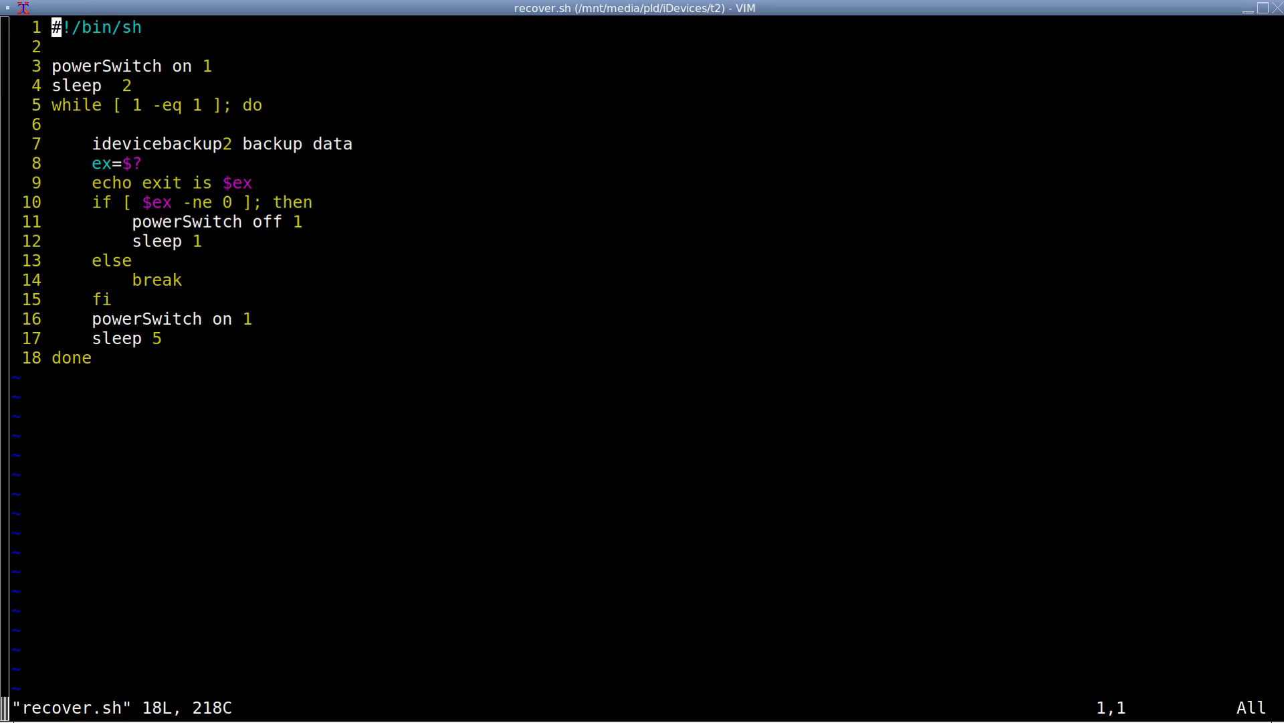
key(Down)
key(Down)
key(Down)
key(Down)
key(Down)
key(Down)
key(Down)
key(Up)
key(Right)
key(Down)
key(Down)
key(Up)
key(Down)
key(Down)
key(Down)
key(Down)
key(Down)
key(Down)
key(Down)
key(Down)
key(Down)
key(Up)
key(Up)
key(Up)
key(Up)
key(Up)
key(Up)
key(Up)
key(Up)
key(Up)
key(Up)
key(Down)
key(Down)
key(Down)
key(Down)
key(Down)
key(Down)
key(Down)
key(Down)
key(Down)
key(Down)
key(Down)
Step: Quit vim unchanged and run ./recover.sh until the backup of 1527 files succeeds
text(:q)
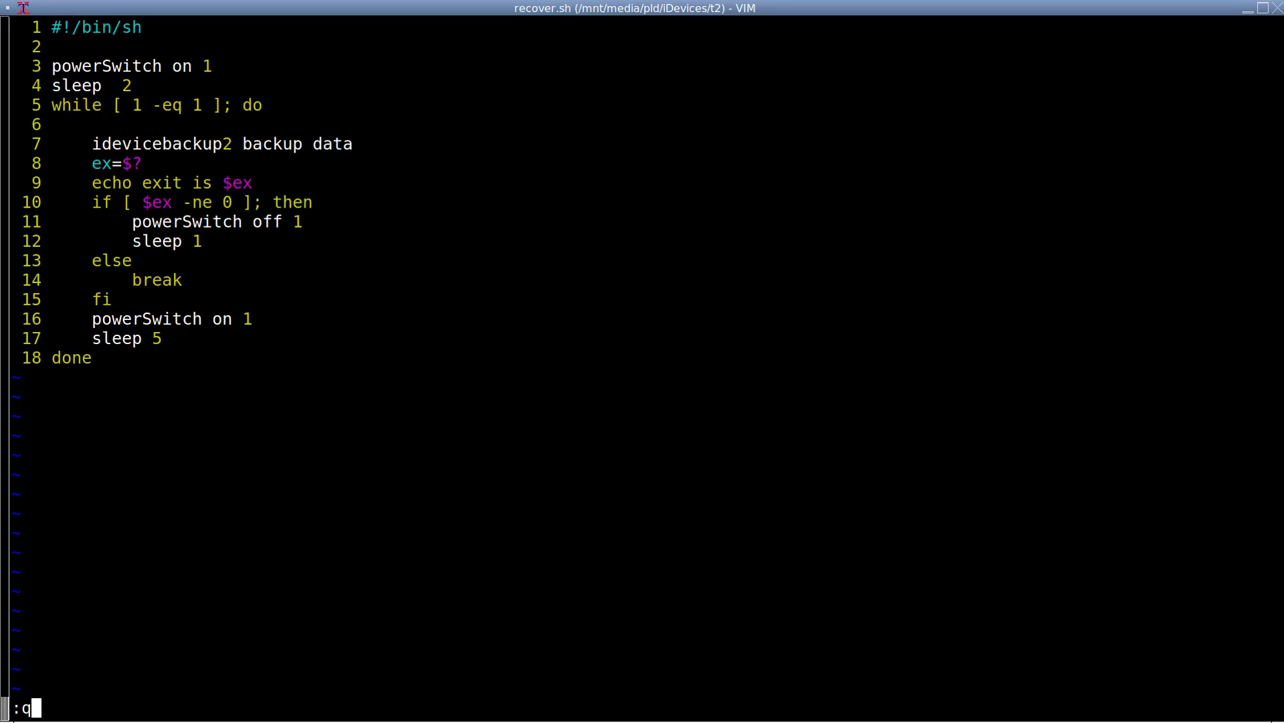
key(Return)
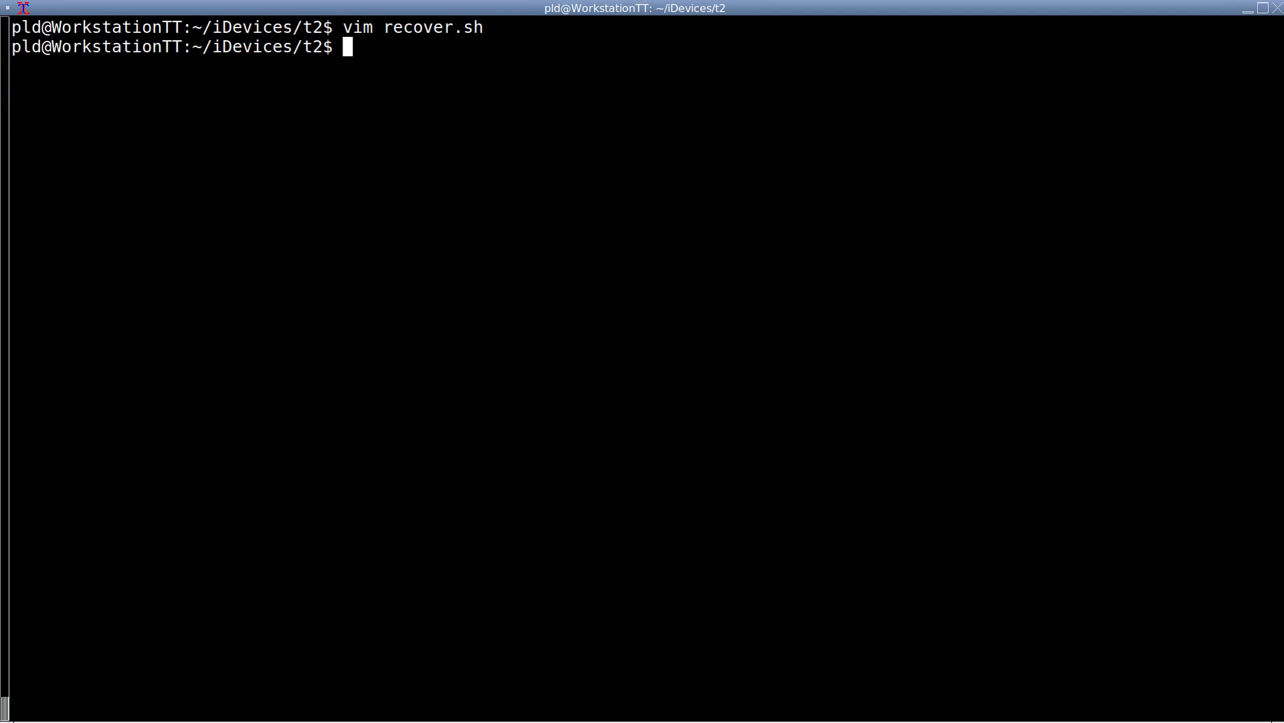
text(./recover.sh)
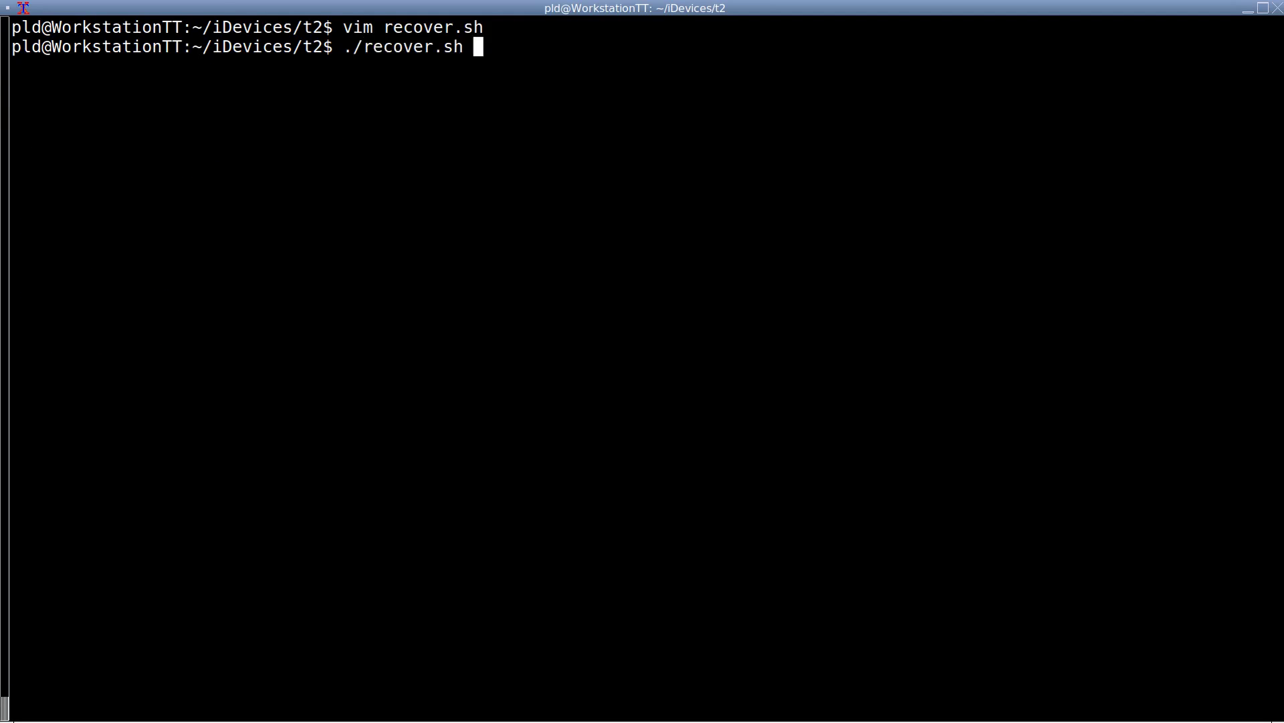
key(Return)
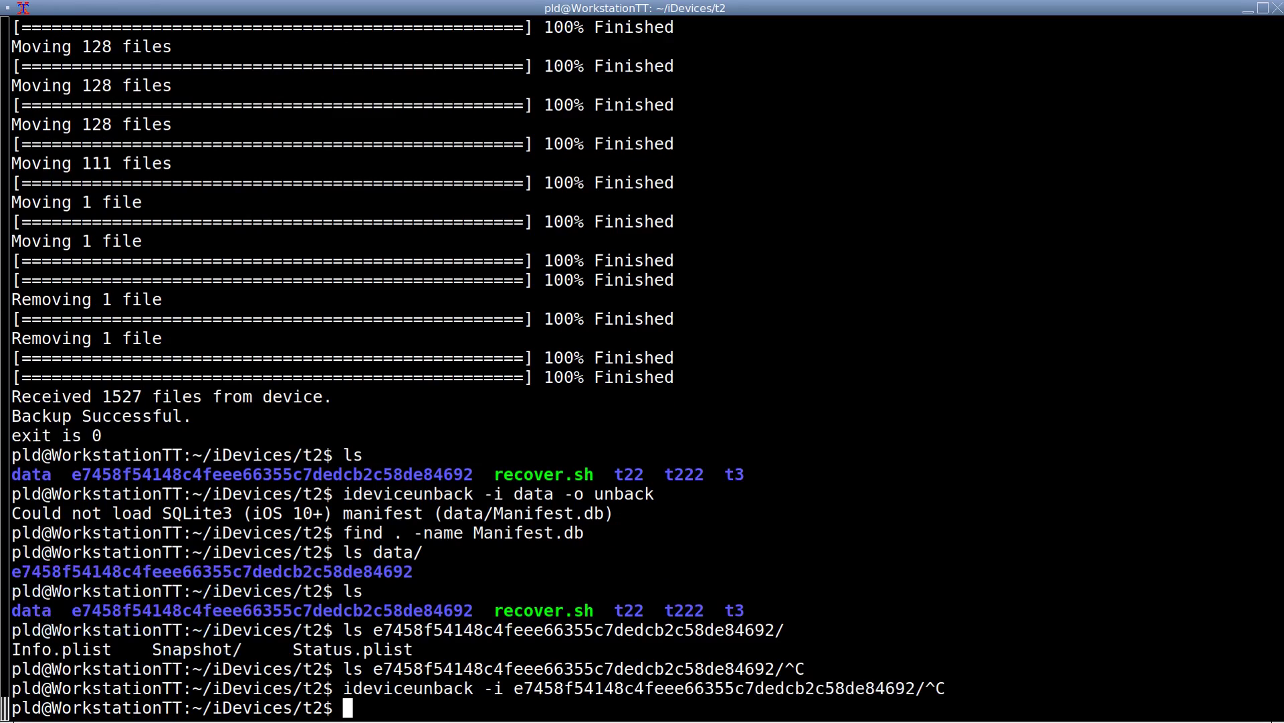
Step: Run ideviceunback -i on the data/ backup folder with -o unback, extracting photos and SMS attachments
text(ideviceunback -i data/)
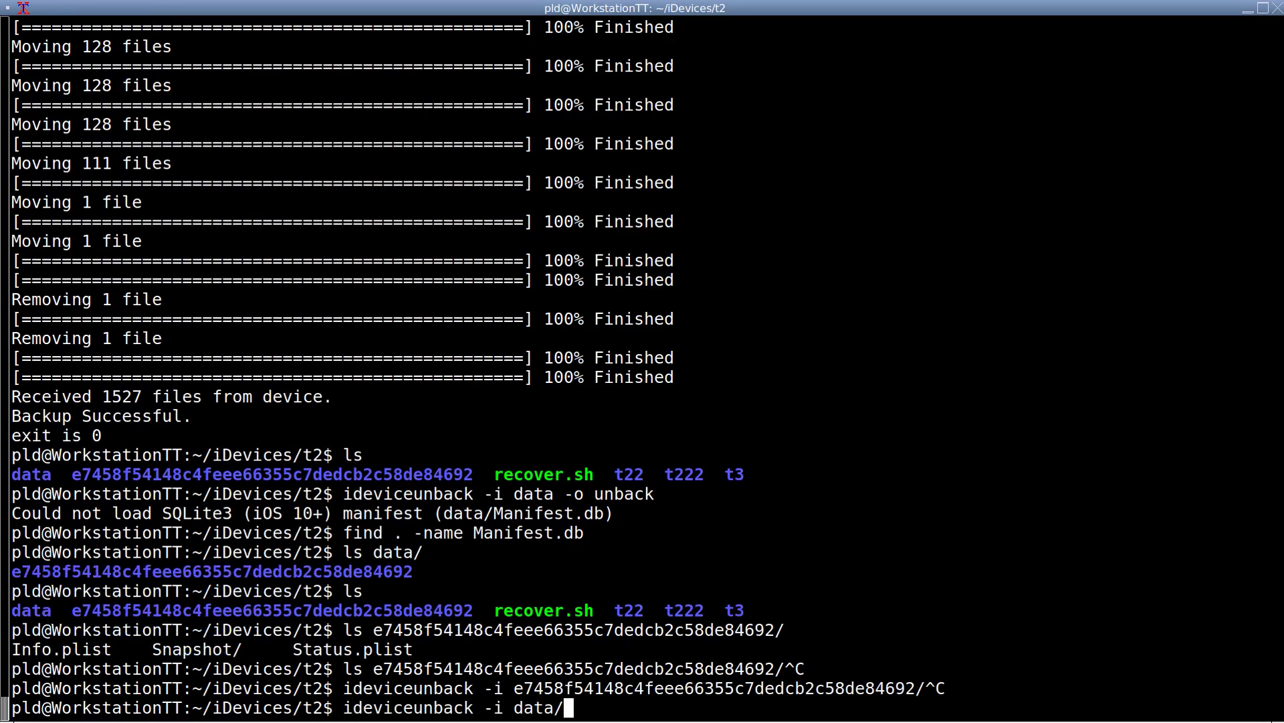
key(Tab)
text(-o)
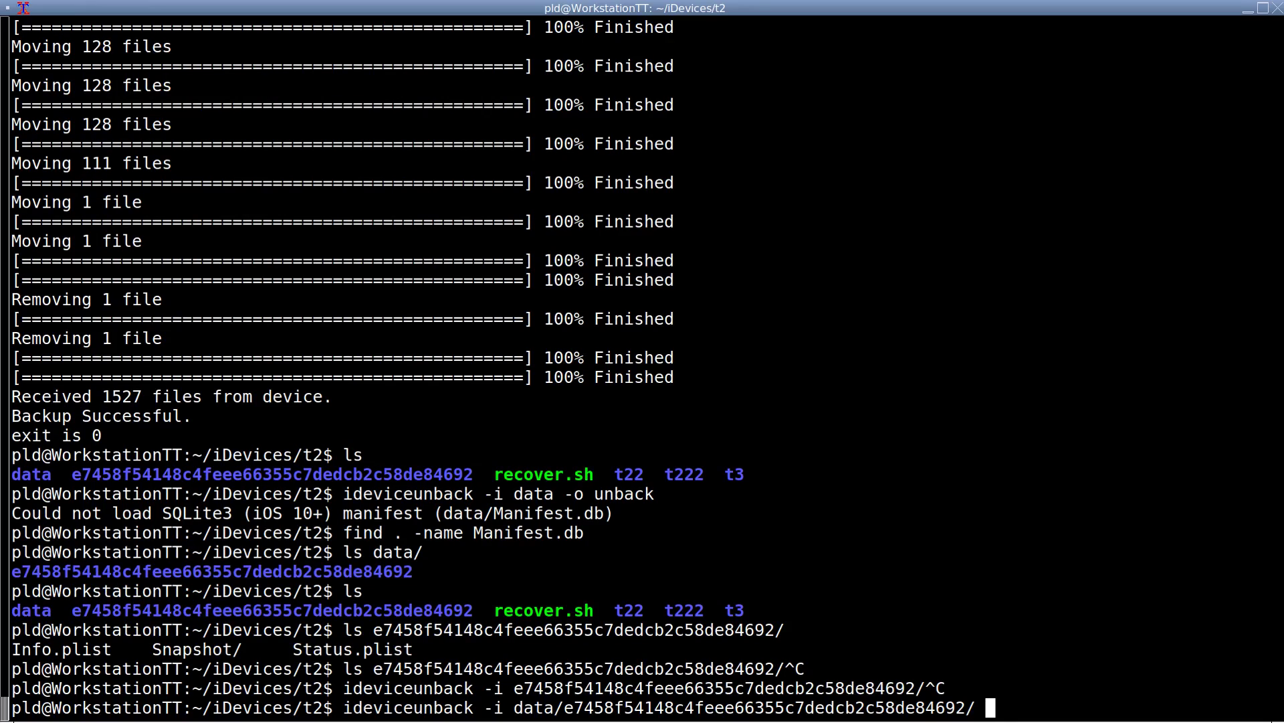
text( unback)
key(Return)
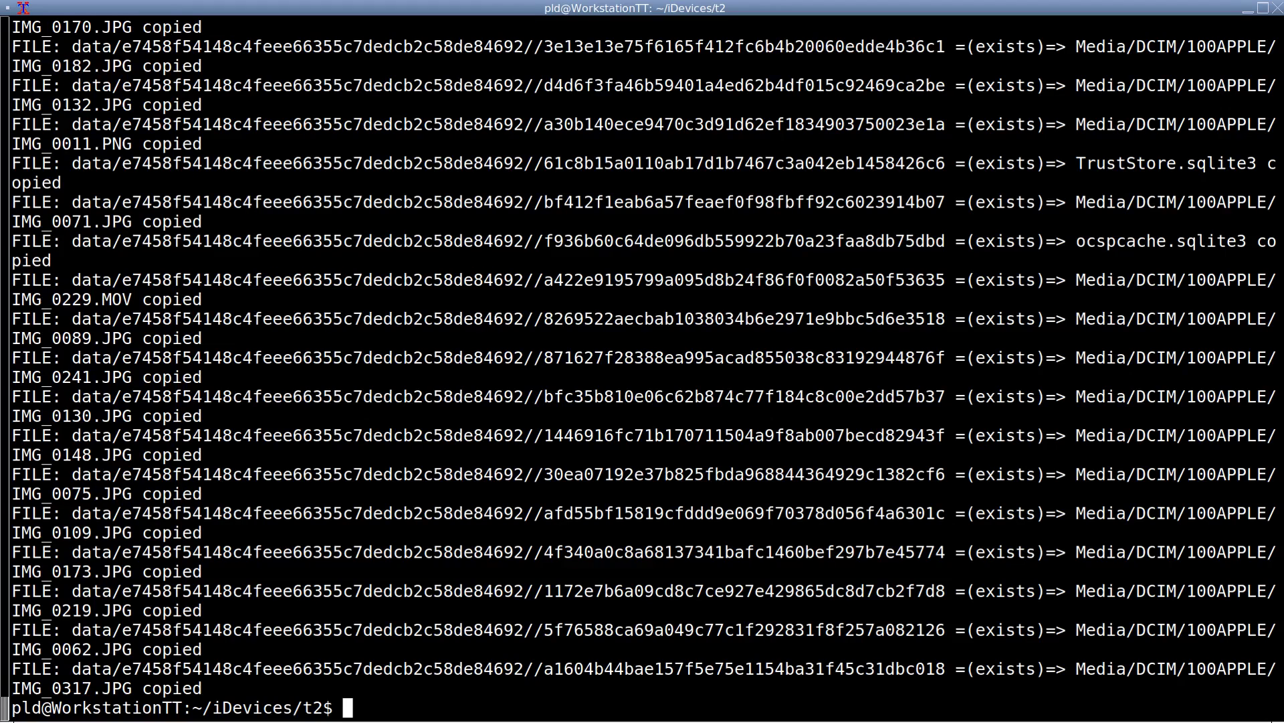
Step: Run du unback/ to list the unback folder's disk usage, totalling 2225640
text(du data/)
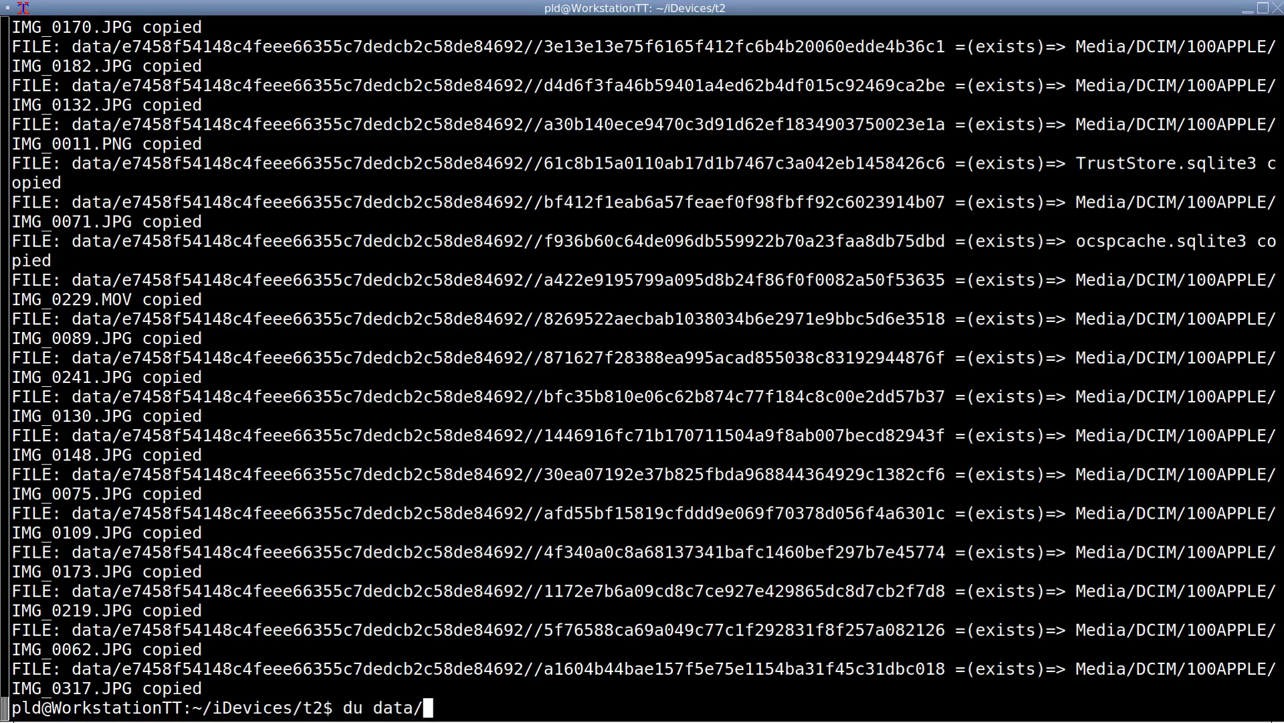
key(BackSpace)
key(BackSpace)
key(BackSpace)
key(BackSpace)
key(BackSpace)
text(unback/)
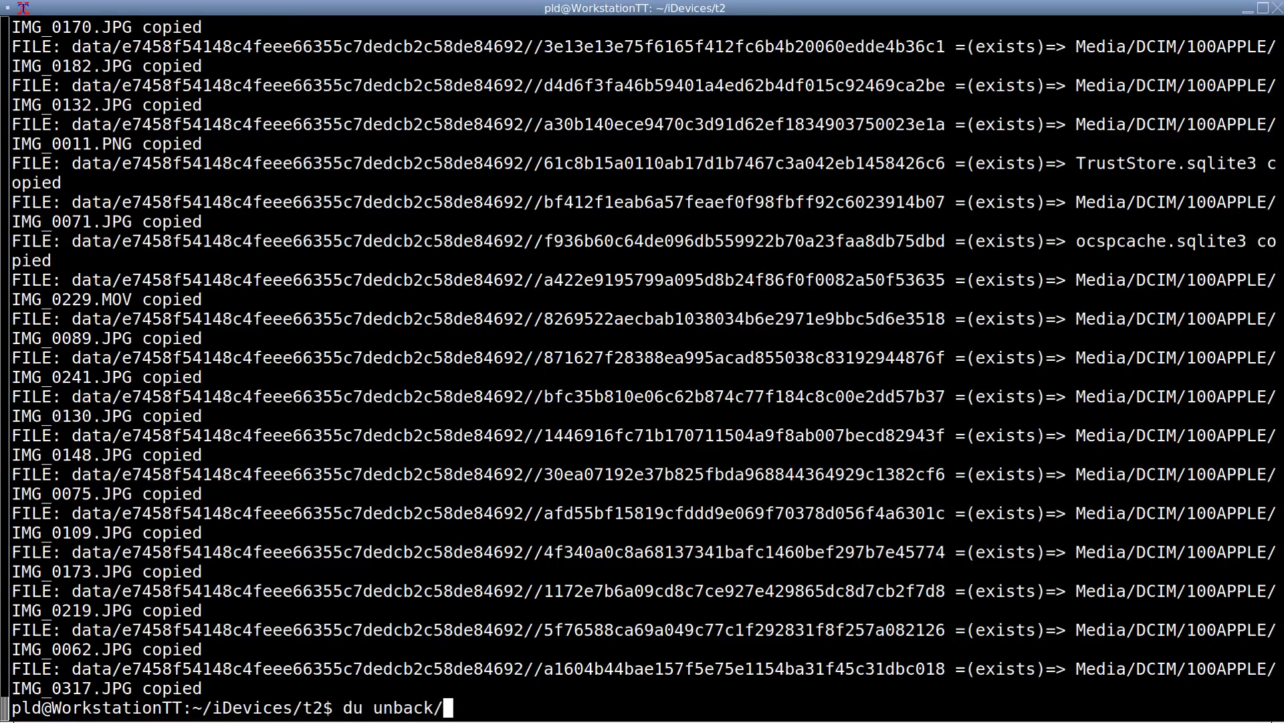
key(Return)
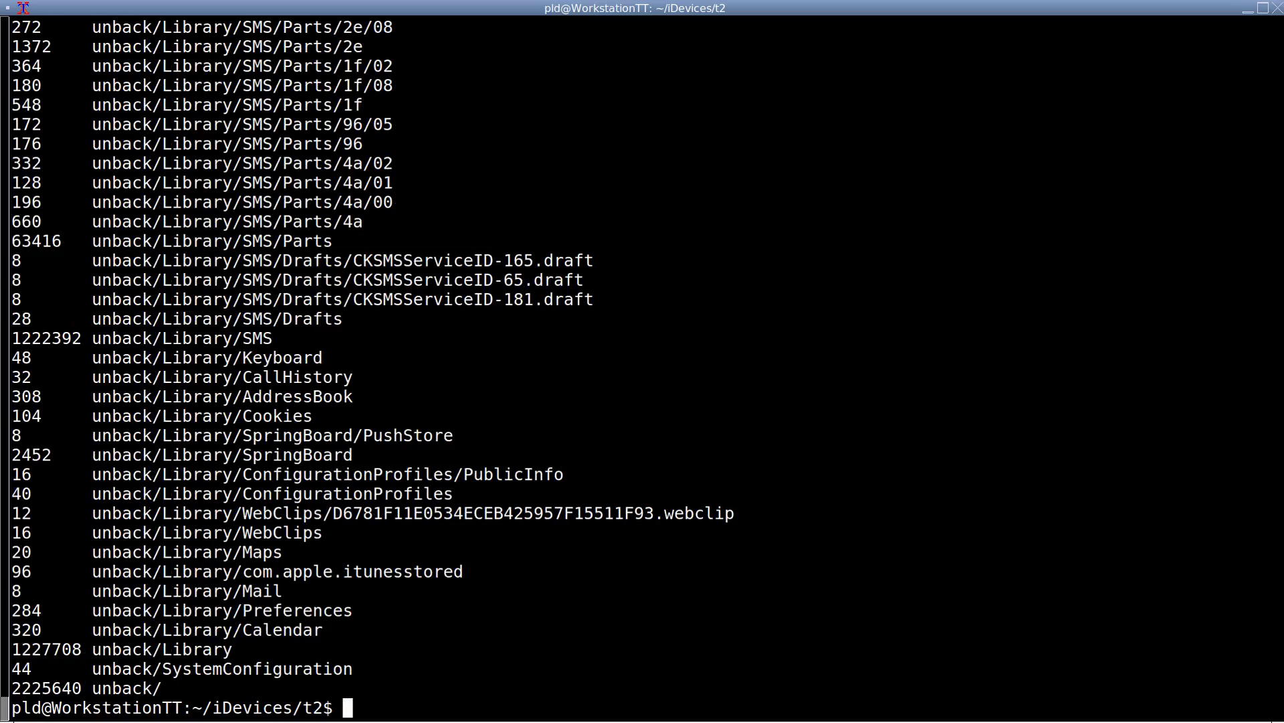